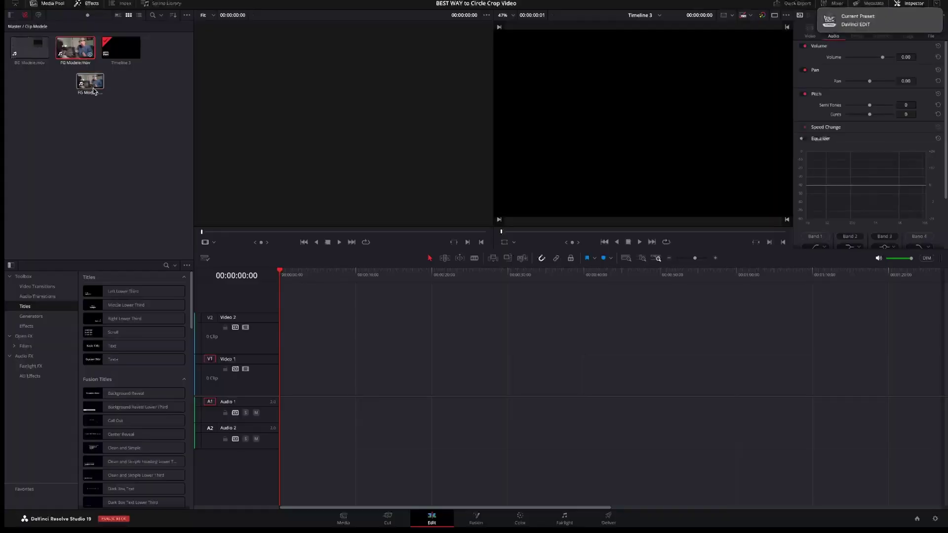
Step: Place FG Modele.mov on V2 above BG Modele.mov on V1, then marquee-select the clips
left_click_drag(262, 294, 381, 357)
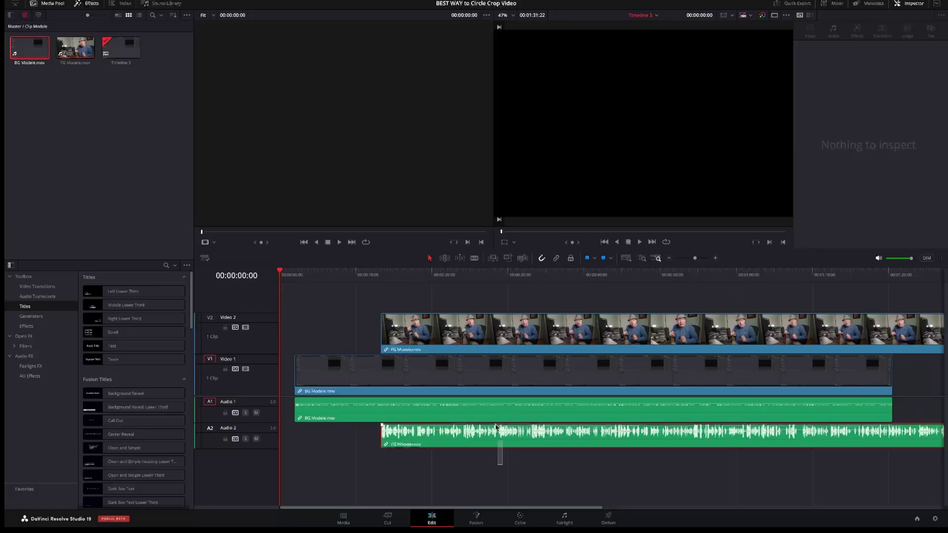
left_click_drag(496, 428, 486, 322)
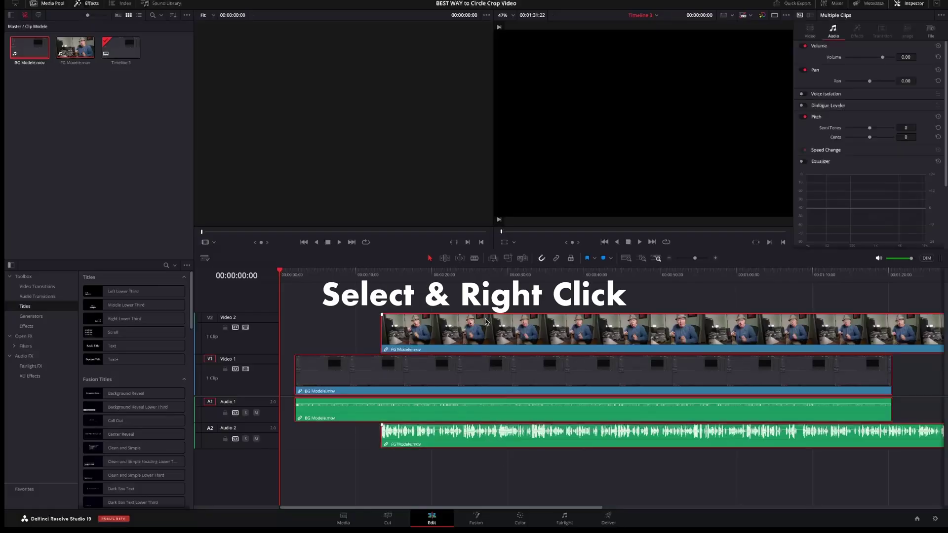
Step: Auto Align the selected clips by Waveform using audio track 2 and sync them
right_click(505, 346)
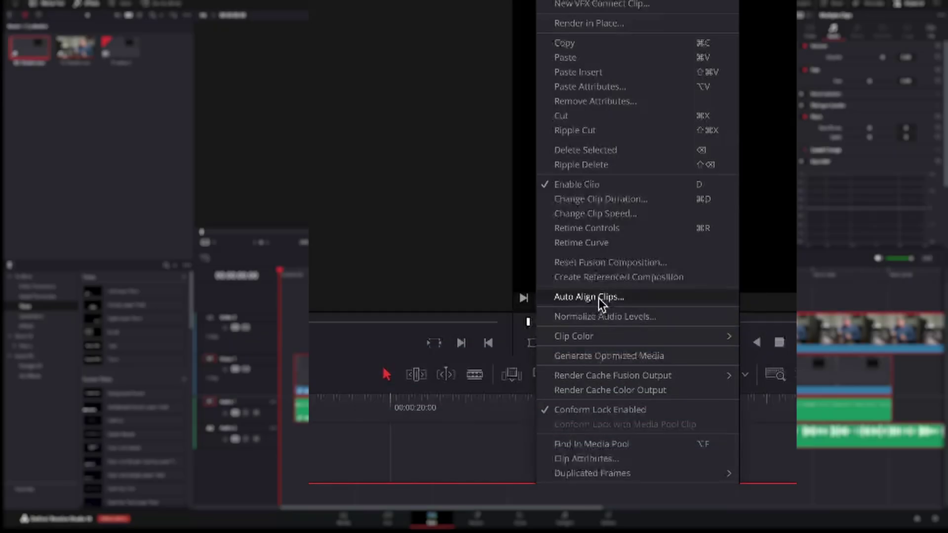
left_click(540, 218)
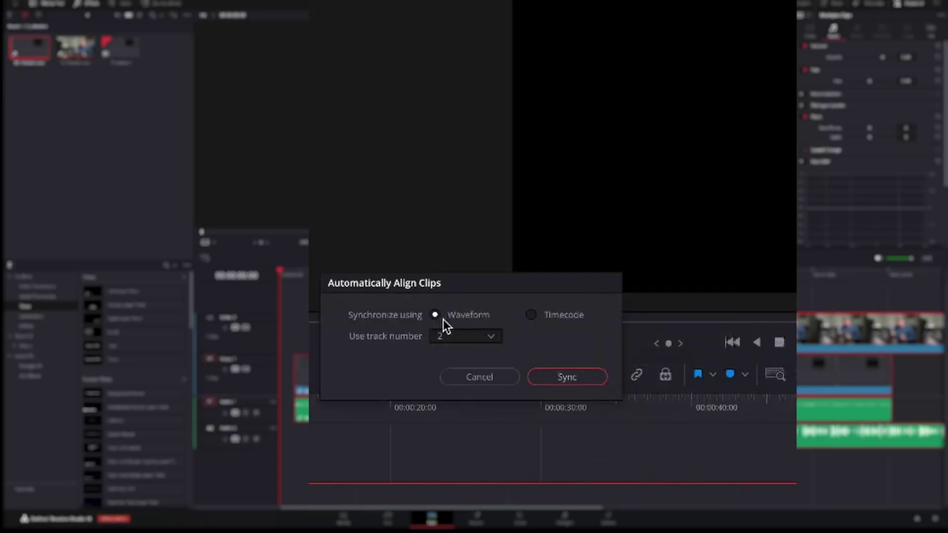
left_click(493, 338)
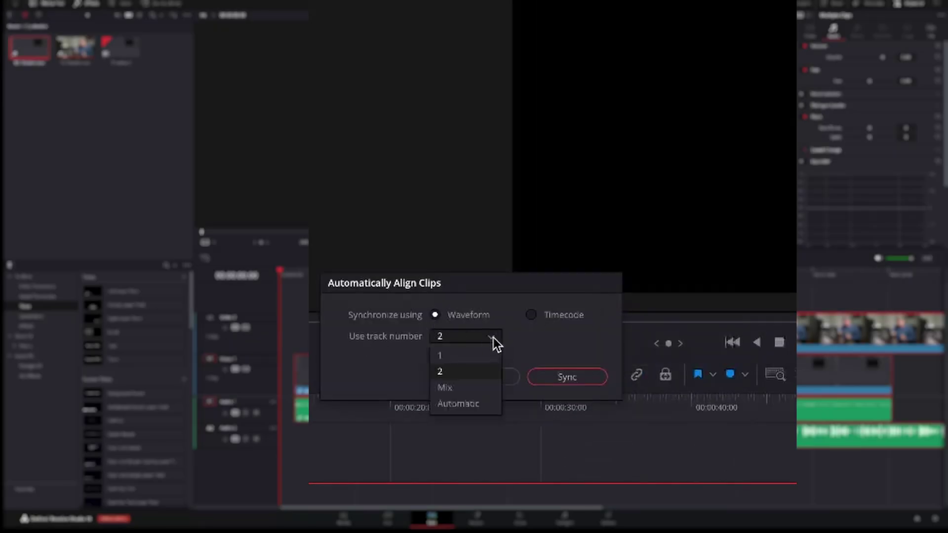
left_click(473, 375)
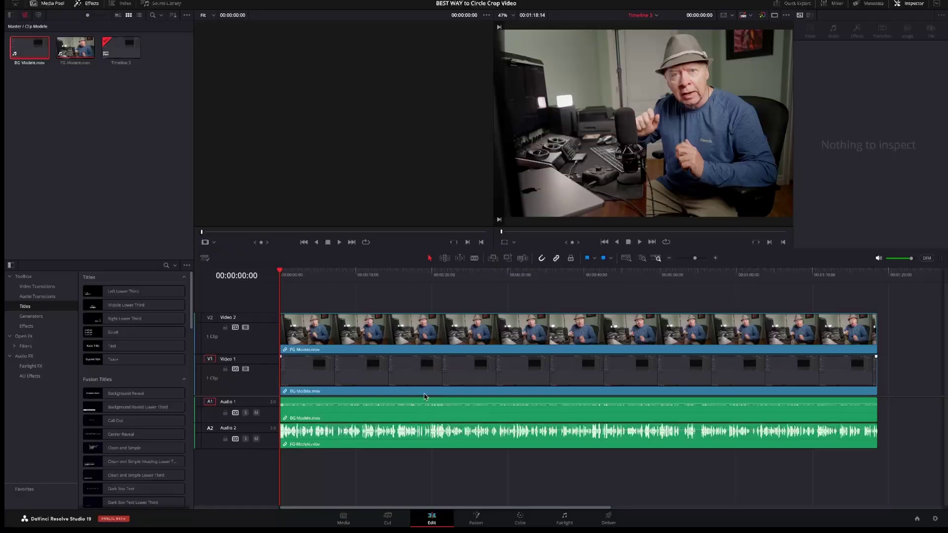
Step: Disable the BG Modele audio clip on Audio 1 with D so only foreground sound plays
left_click(392, 376)
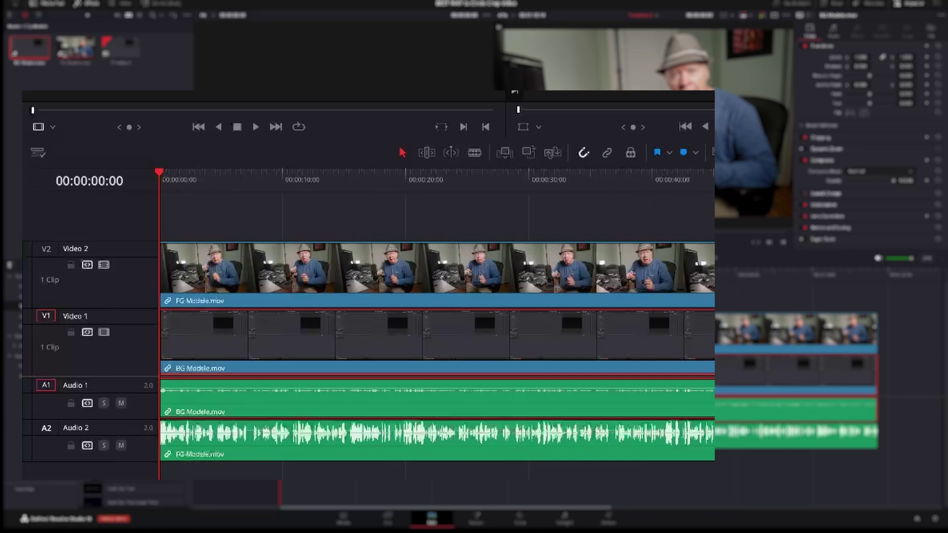
key("d")
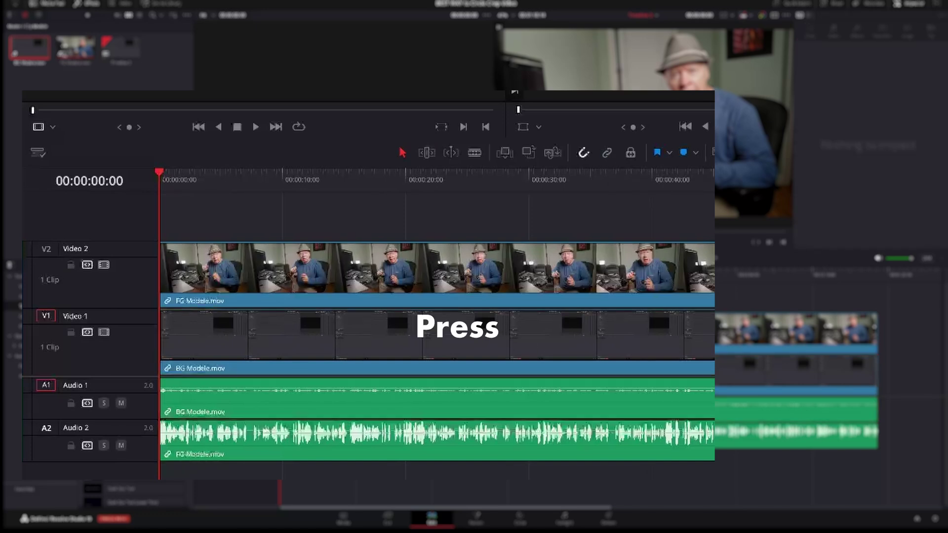
left_click(434, 399)
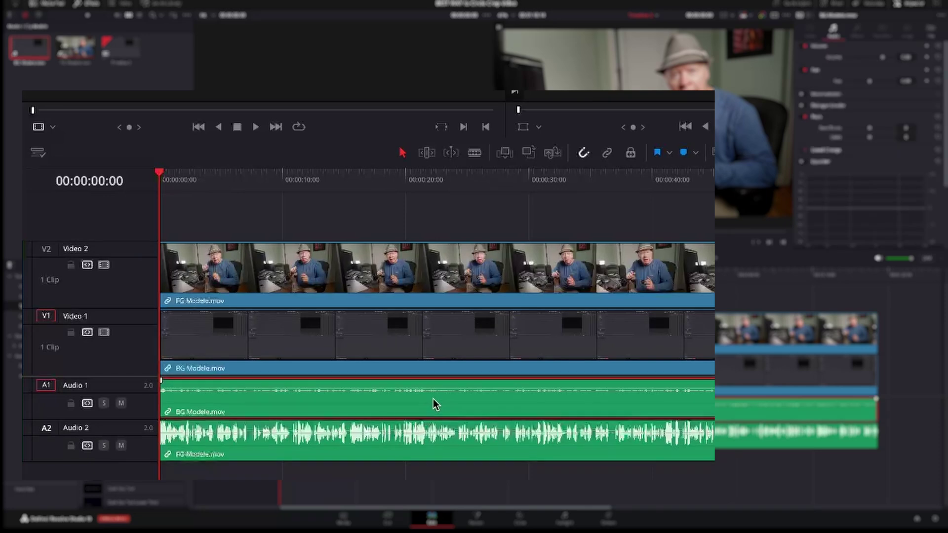
key("d")
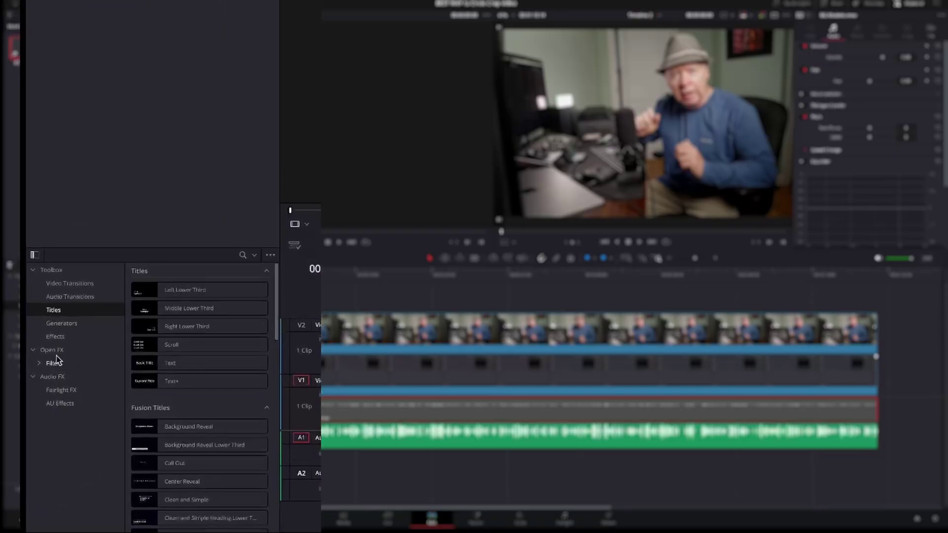
Step: Search Open FX for 'trans' and apply Resolve FX Transform to the FG Modele clip
left_click(51, 351)
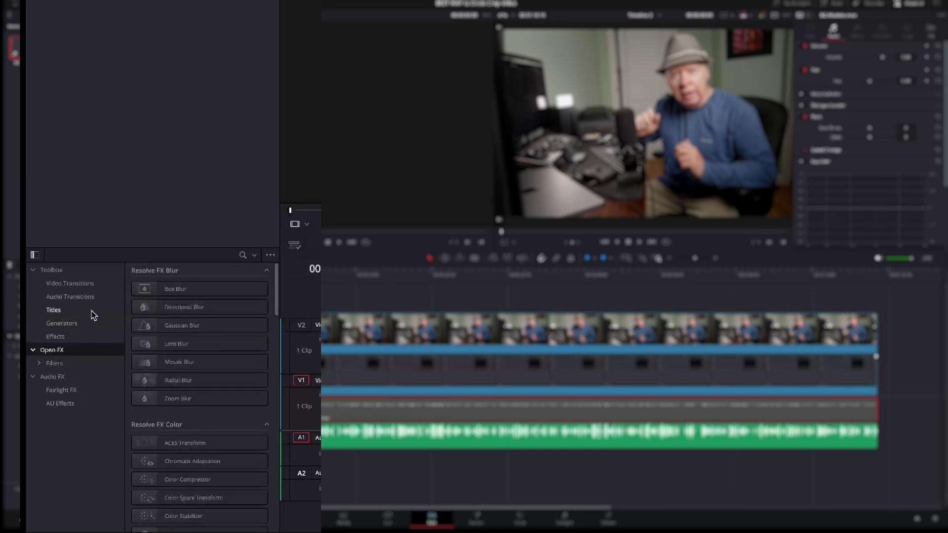
left_click(243, 256)
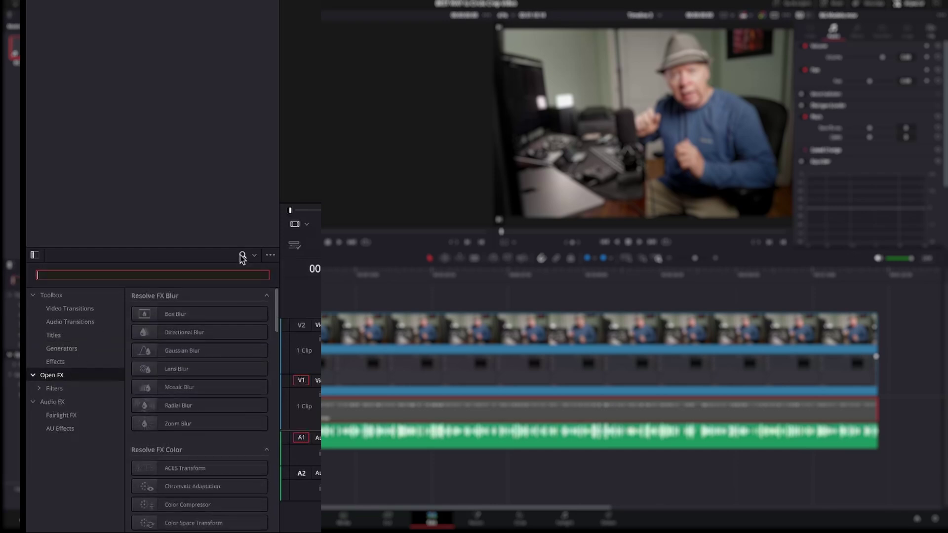
type("trans")
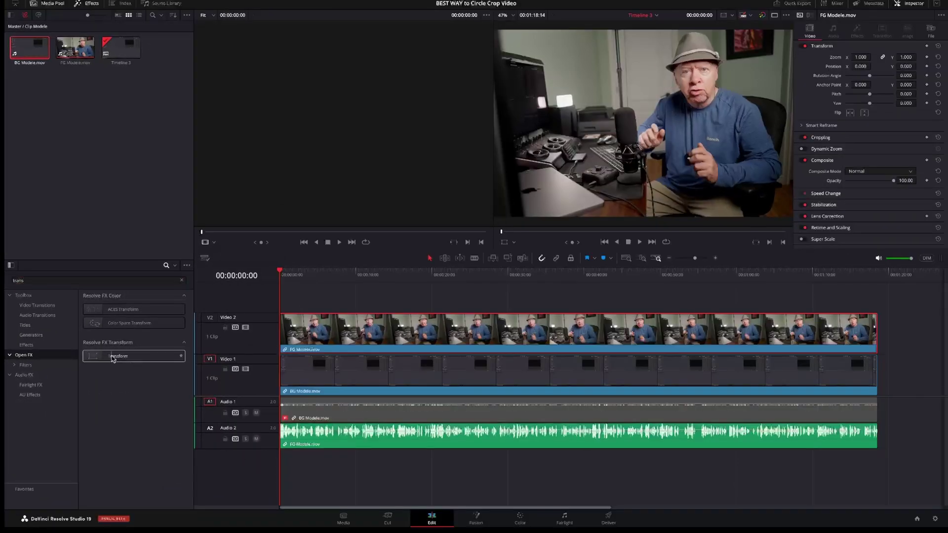
double_click(113, 357)
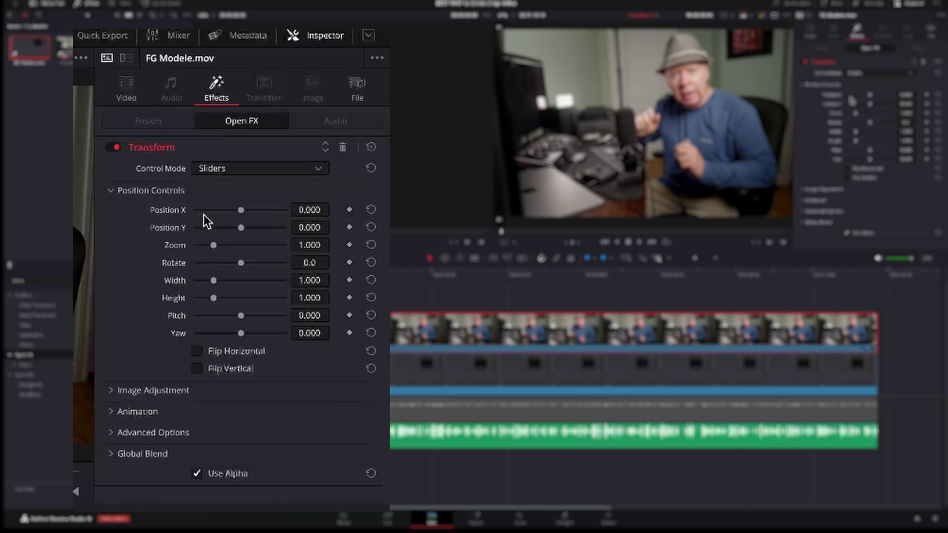
Step: Set the Transform effect's Edge Rounding to 1.000, Edge Softness to 0.010 and Zoom to 0.800
left_click(111, 393)
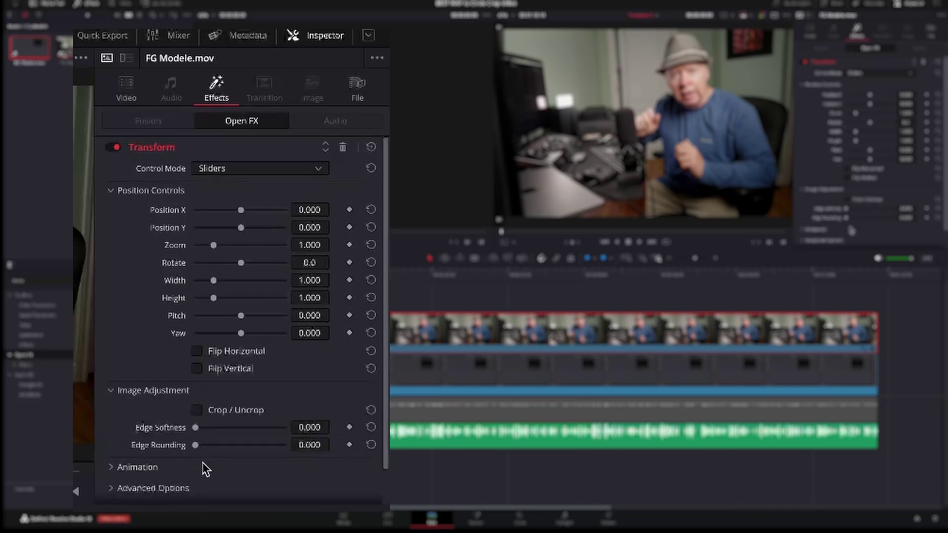
left_click_drag(212, 446, 363, 465)
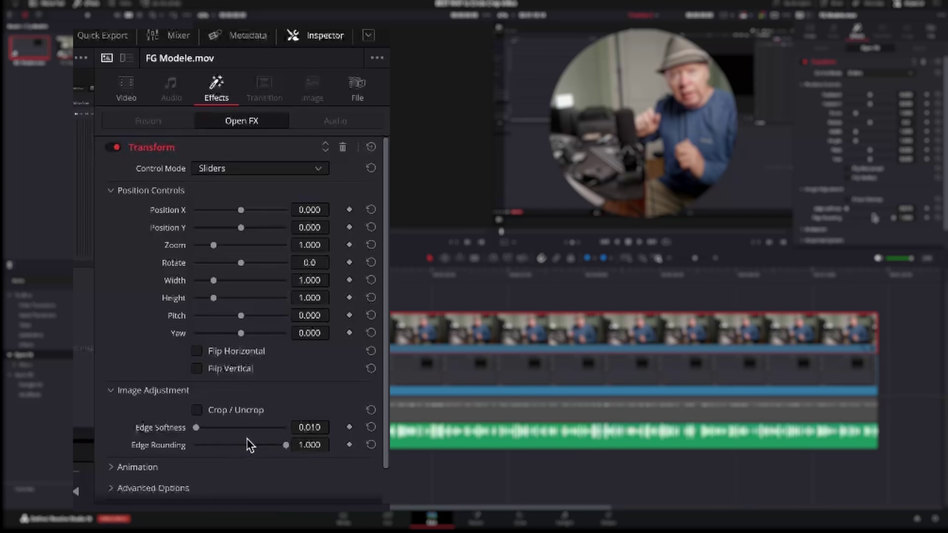
left_click_drag(213, 245, 215, 245)
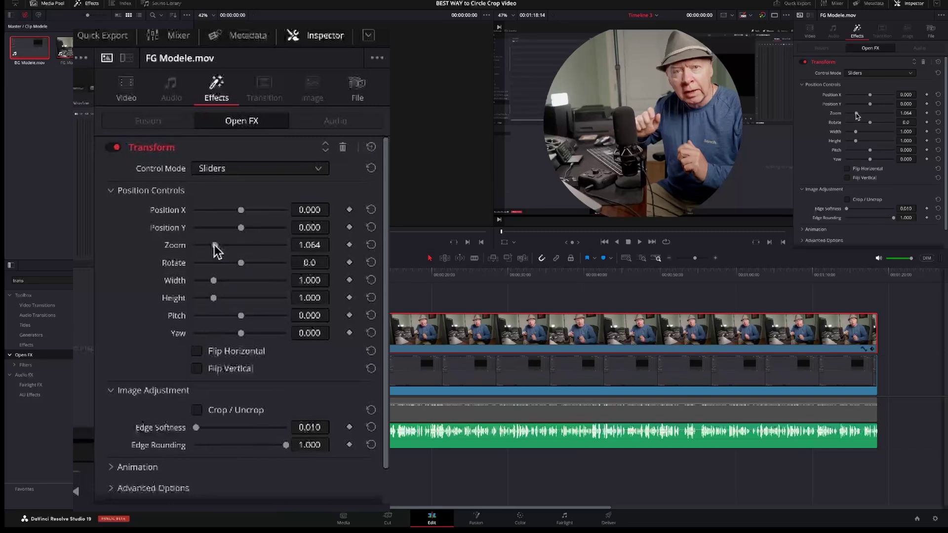
left_click_drag(214, 245, 209, 245)
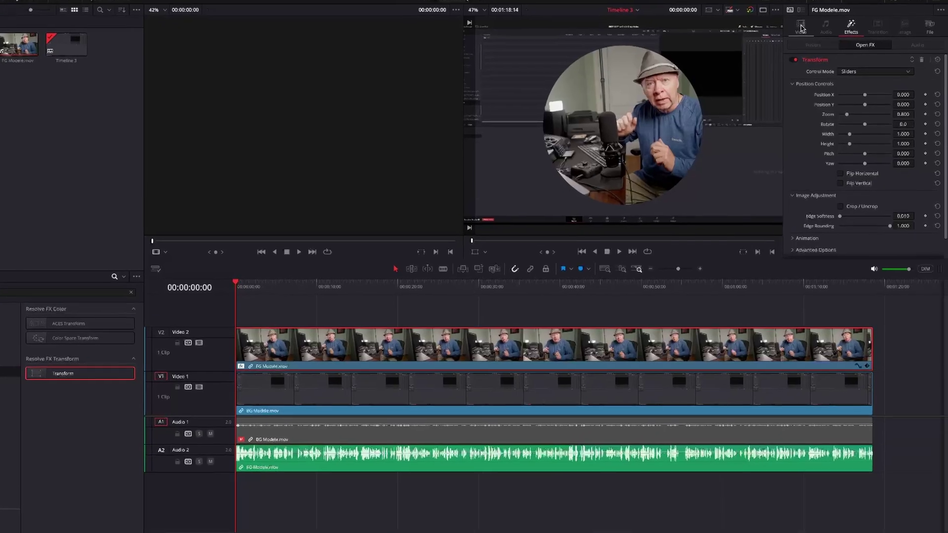
Step: Set the clip's Position X to -356 and Zoom to 0.990, then play to preview
left_click(801, 27)
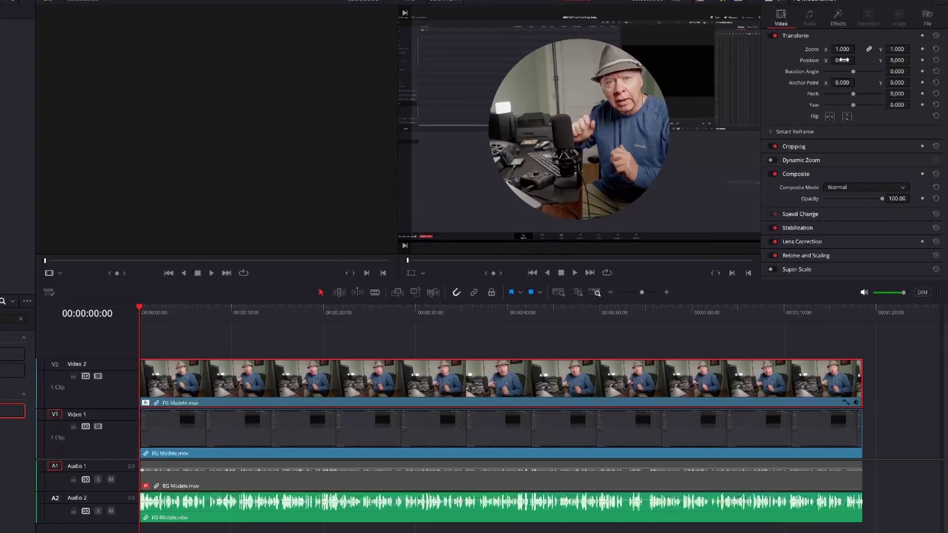
left_click_drag(842, 59, 730, 59)
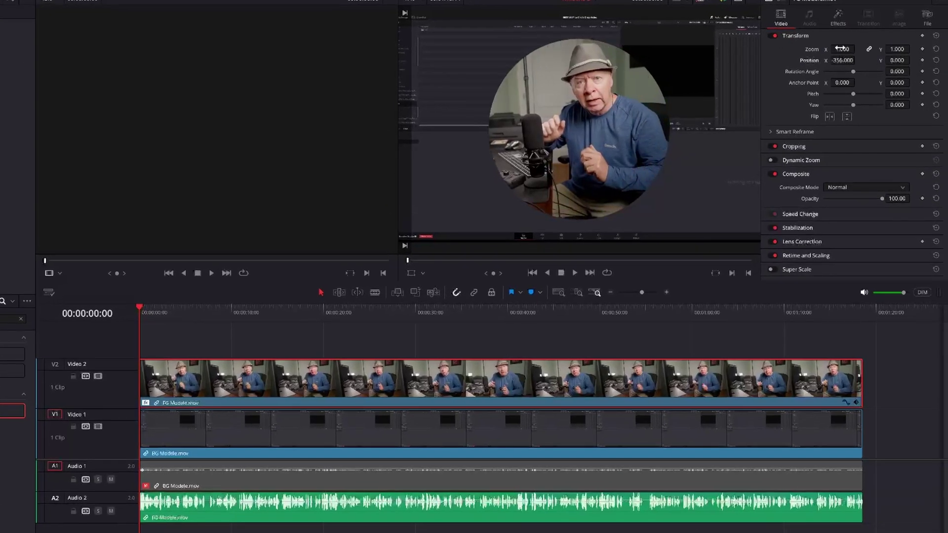
left_click_drag(841, 48, 842, 49)
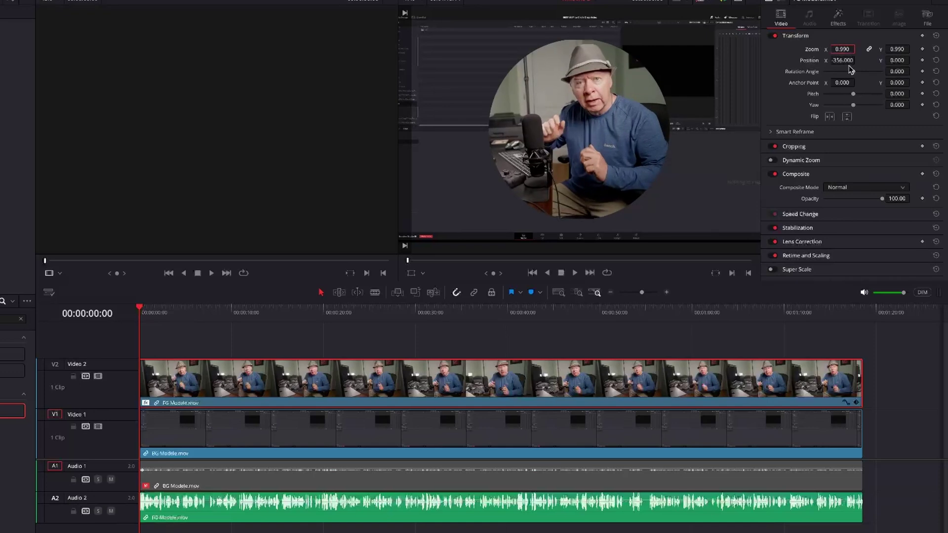
key("space")
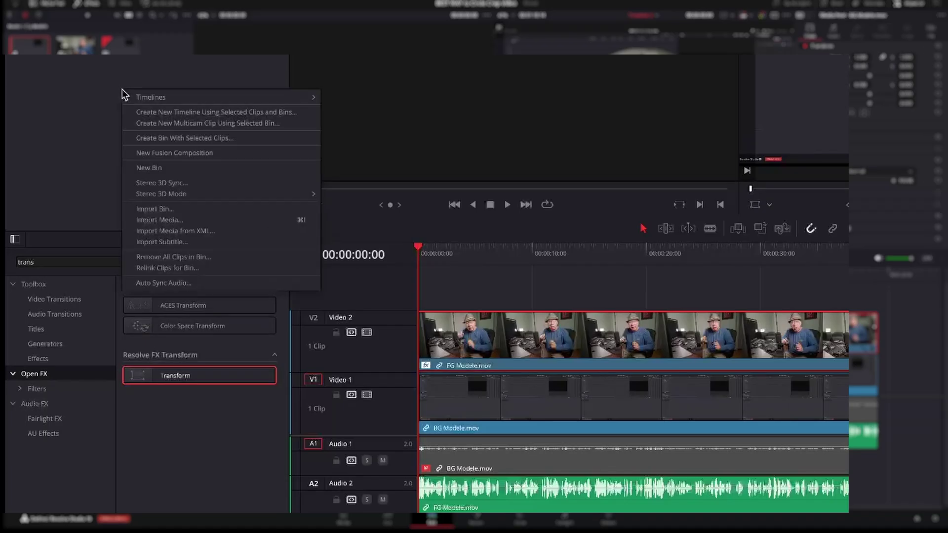
Step: Create Fusion Composition 1 matching the other clips' length and place it on V3
left_click(156, 153)
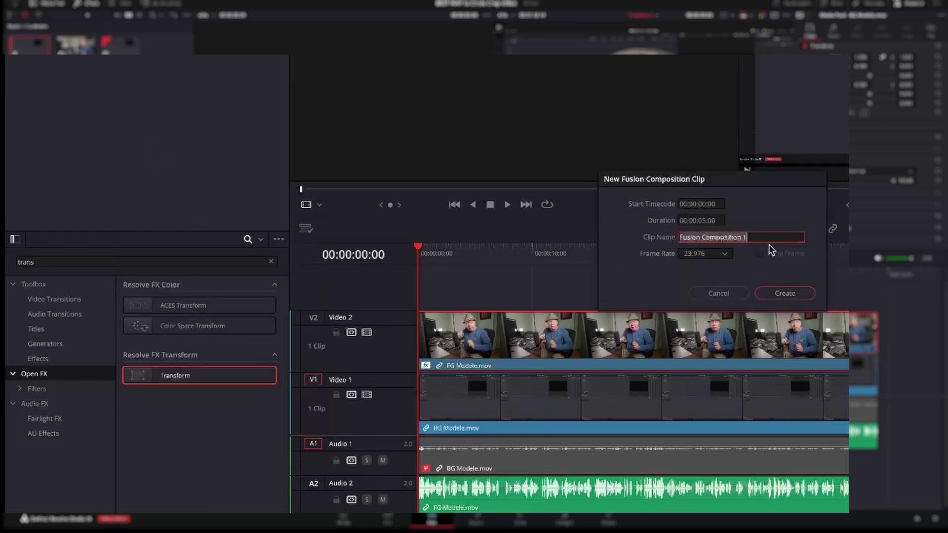
left_click(693, 222)
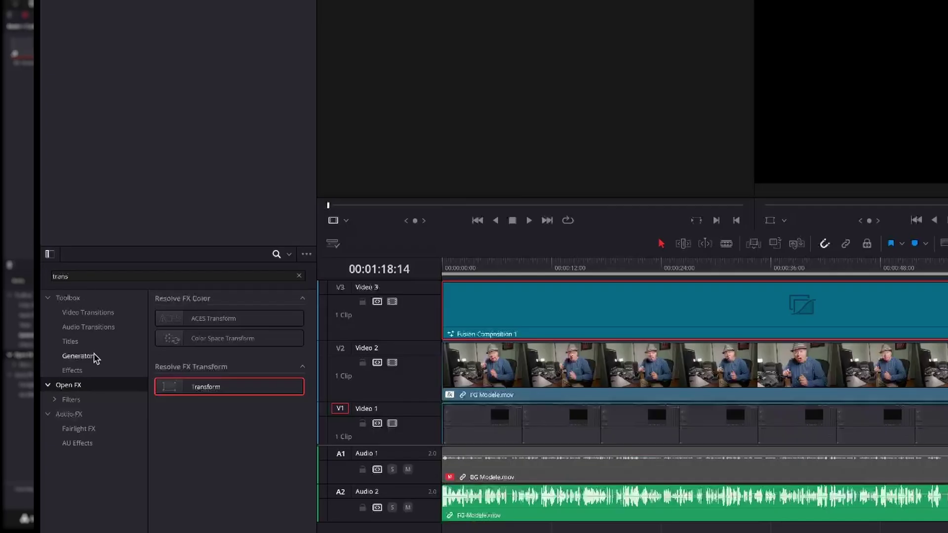
left_click(42, 336)
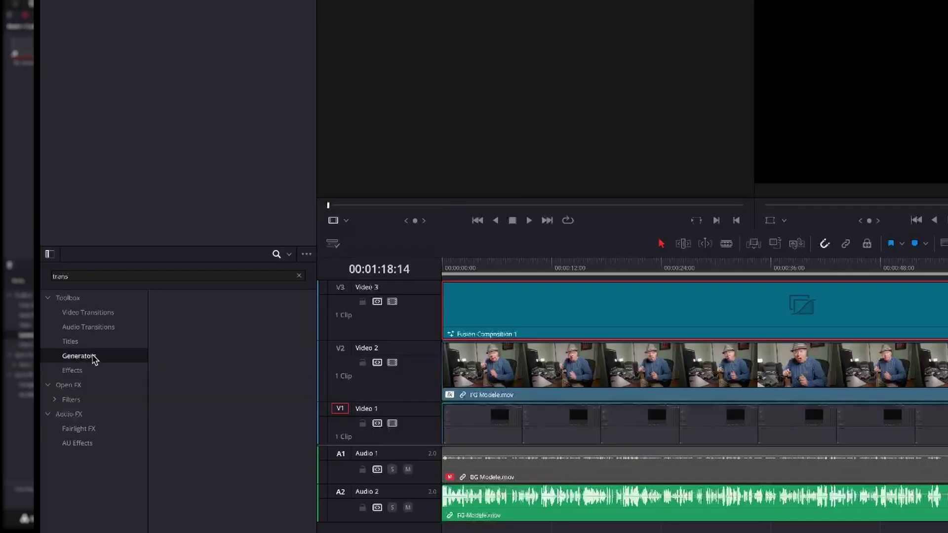
Step: Drop the Four Color Gradient generator on top, filling Video 4 across the timeline
left_click(300, 277)
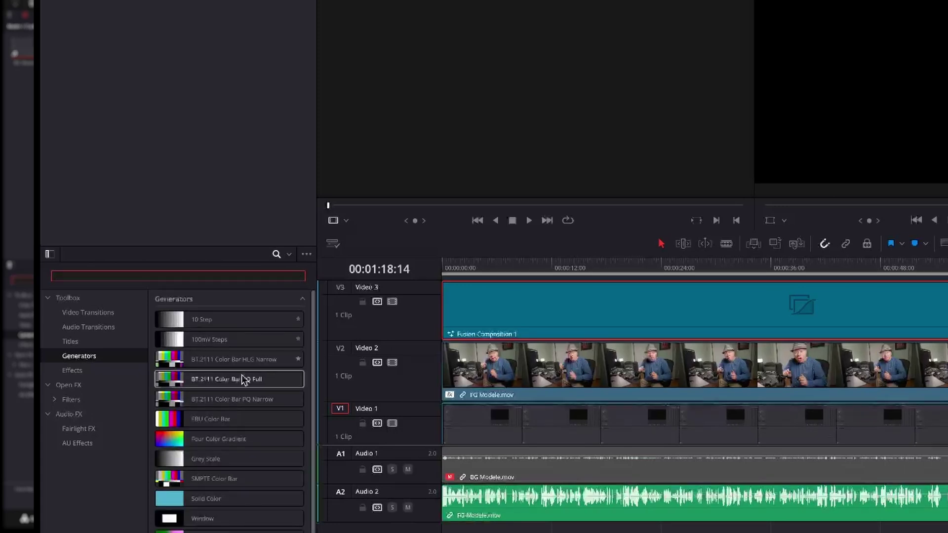
left_click_drag(206, 446, 947, 85)
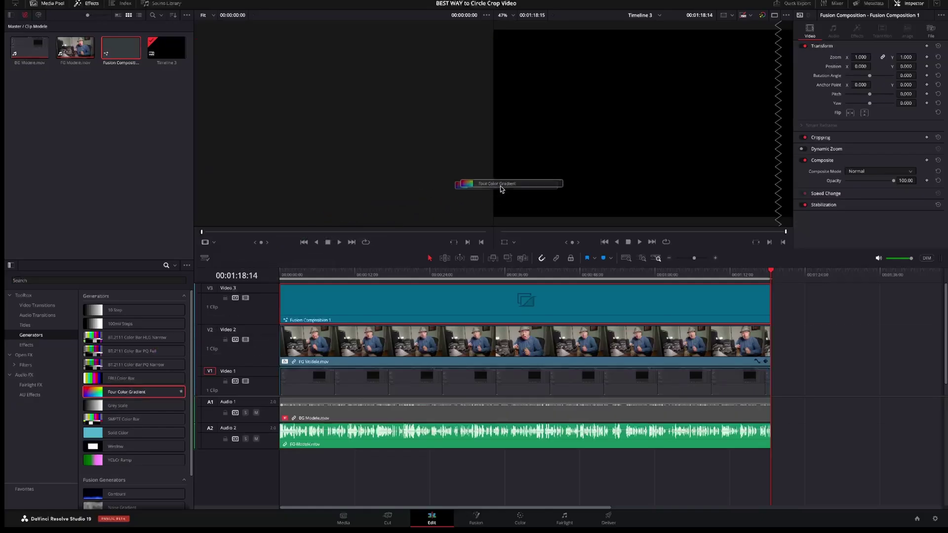
left_click_drag(737, 150, 755, 151)
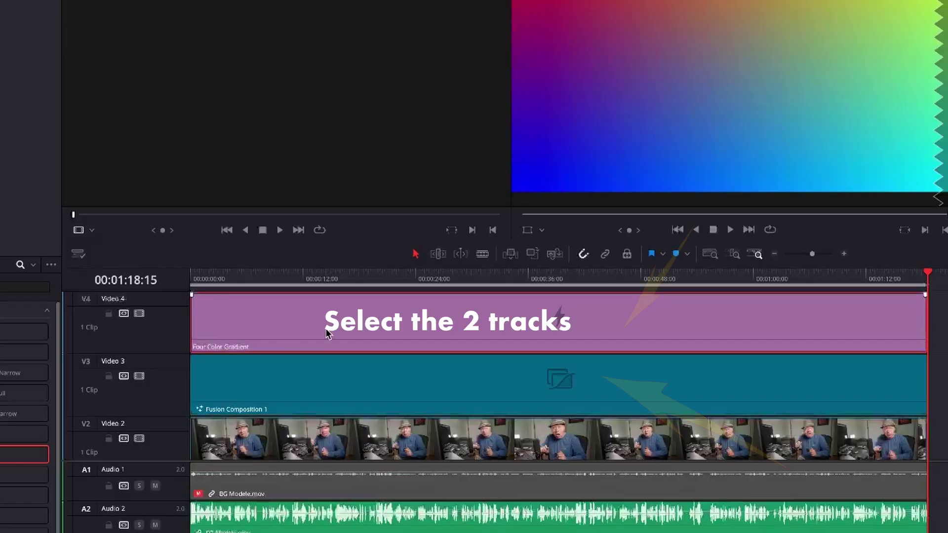
Step: Merge the Four Color Gradient and Fusion Composition 1 clips into a compound clip named FourColor
left_click(296, 393, "ctrl")
right_click(296, 394)
left_click(349, 144)
left_click(513, 275)
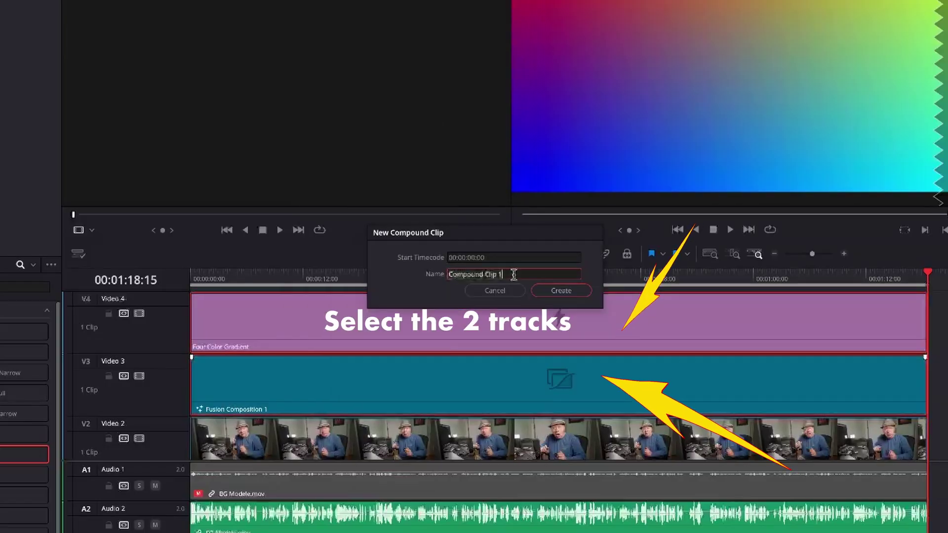
key("ctrl+a")
type("Four")
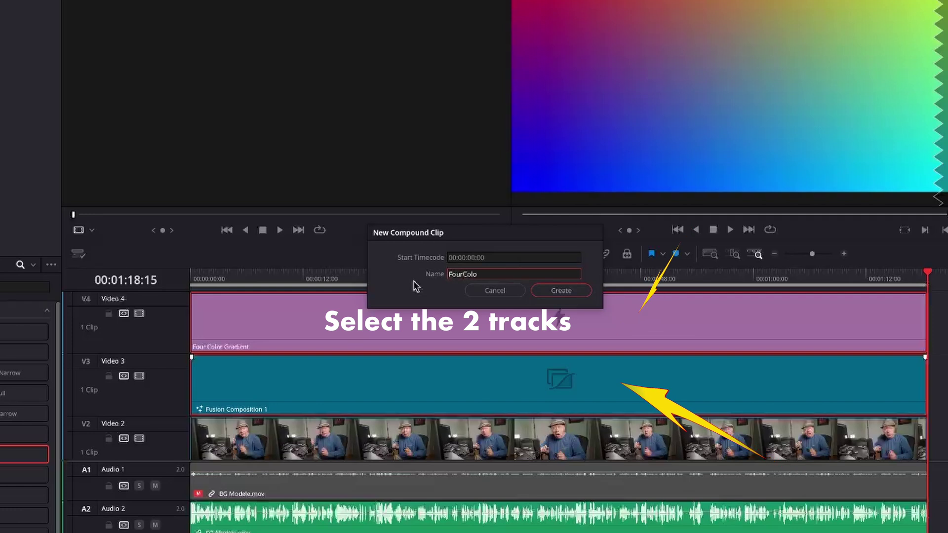
left_click(571, 292)
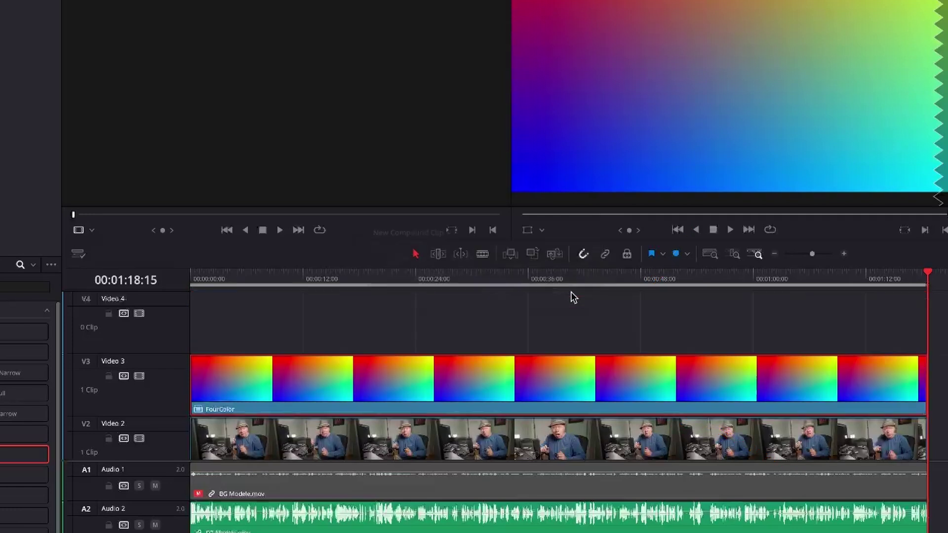
right_click(487, 384)
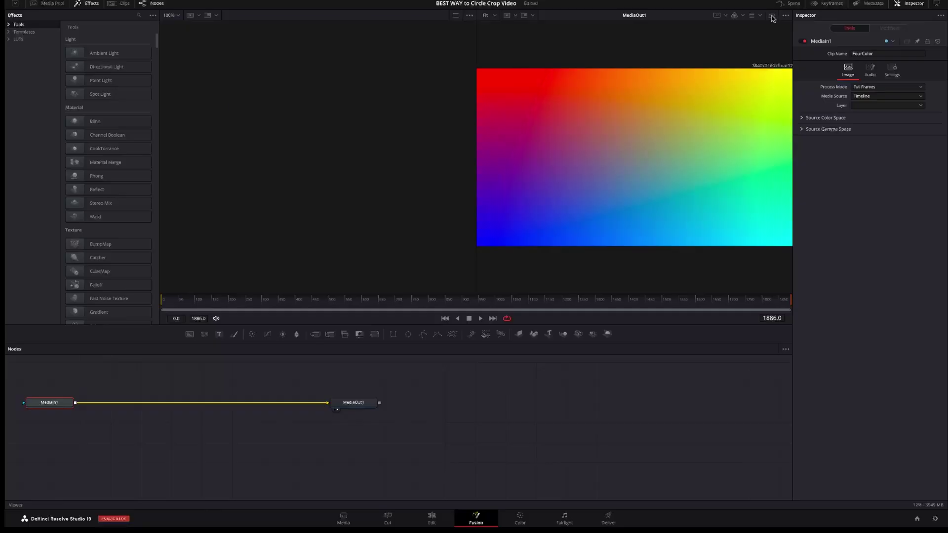
Step: Switch the Fusion page to a single large viewer and open the Select Tool search
left_click(772, 16)
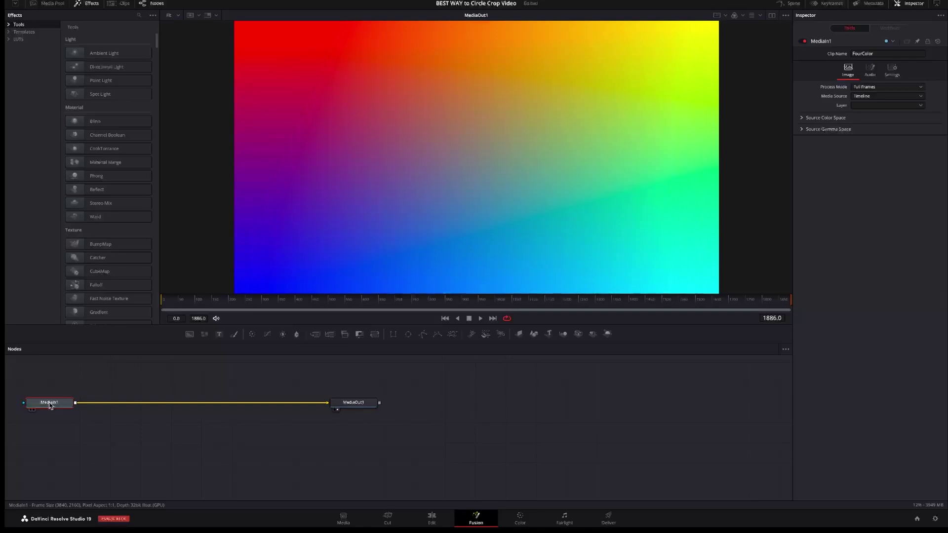
key("shift+space")
Step: Add a Transform node between MediaIn1 and MediaOut1 using the tool search for 'tran'
type("trans")
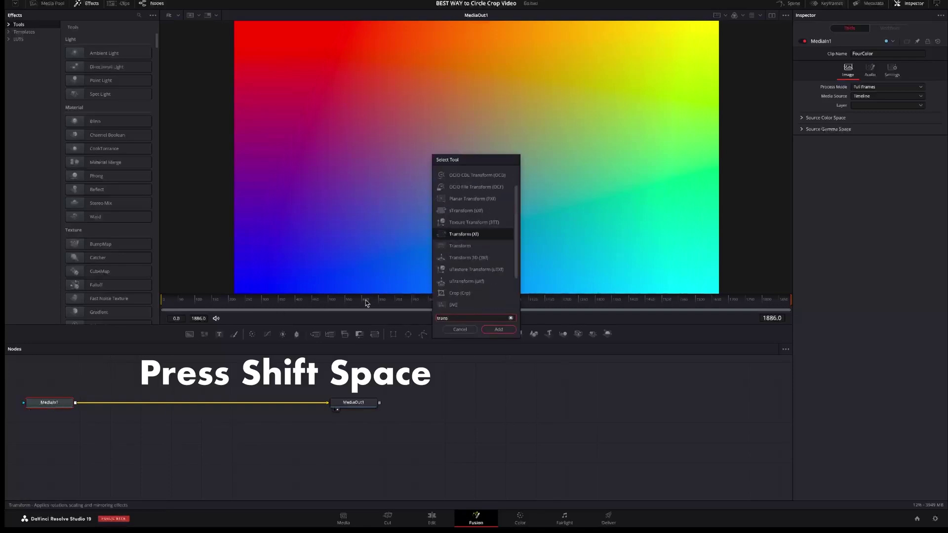
left_click(450, 234)
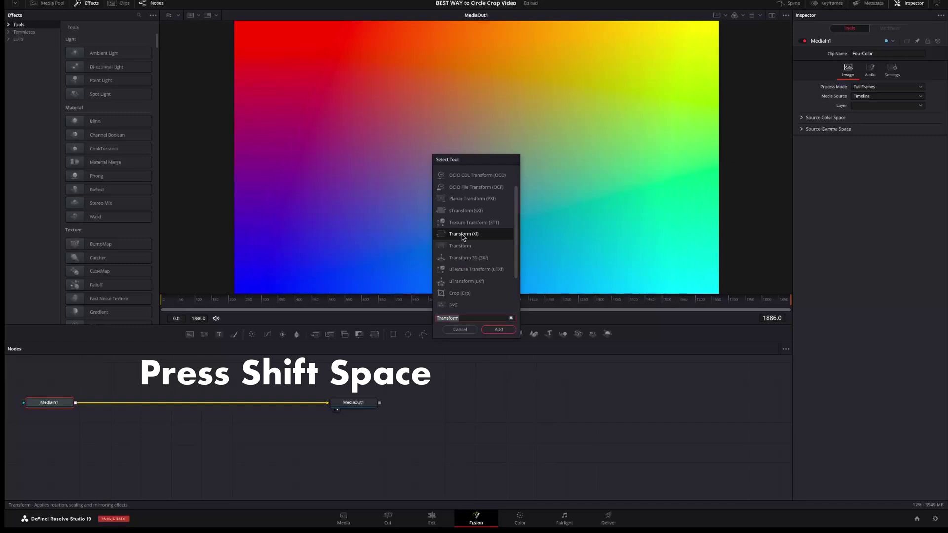
left_click(499, 329)
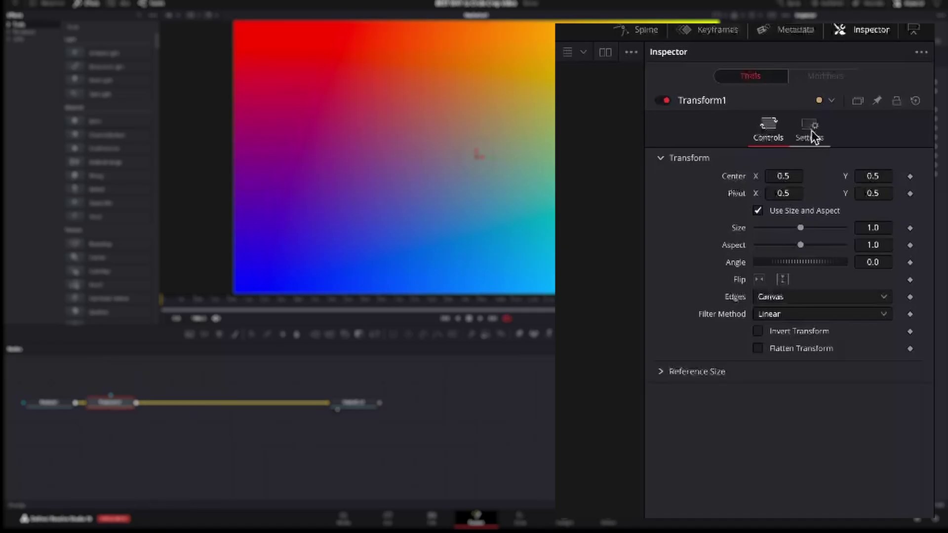
Step: Enable Multiply by Mask in the Transform settings and add an Ellipse mask to it
left_click(811, 131)
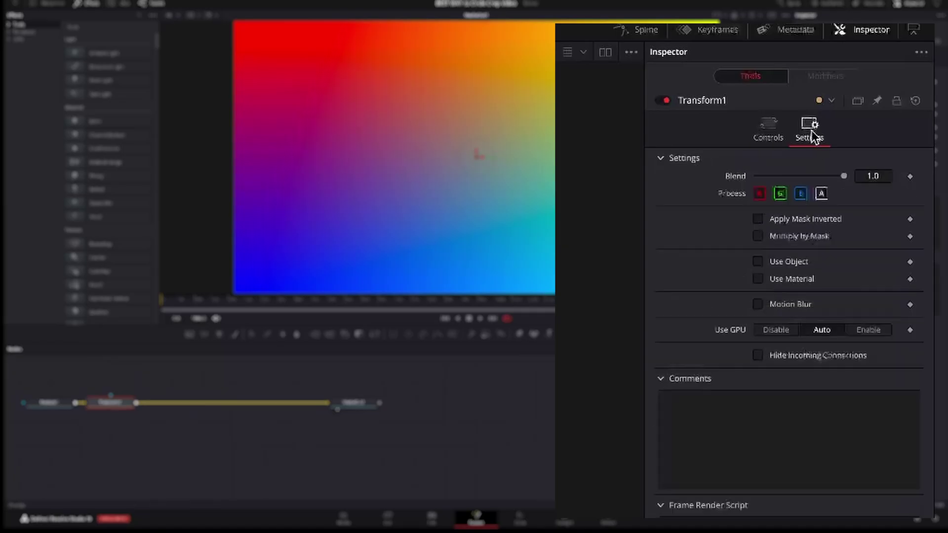
left_click(758, 237)
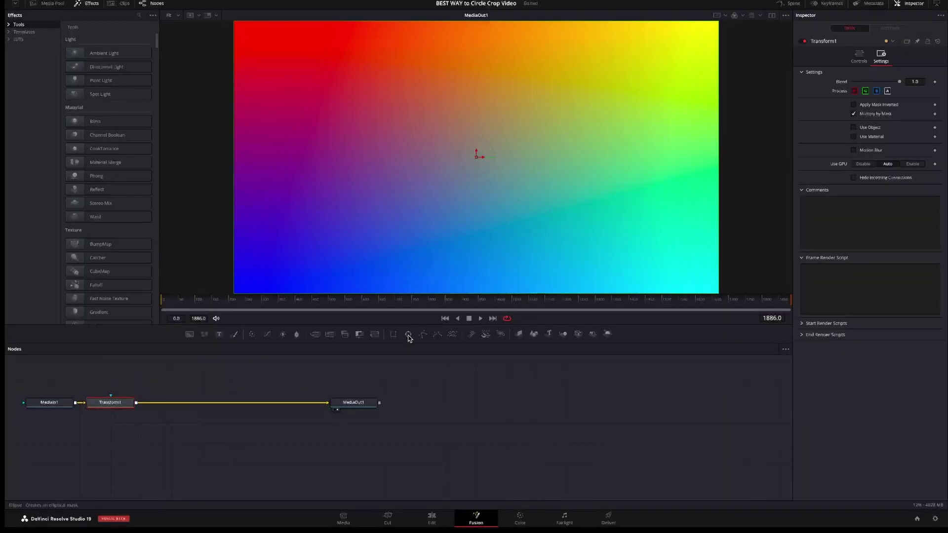
left_click(408, 335)
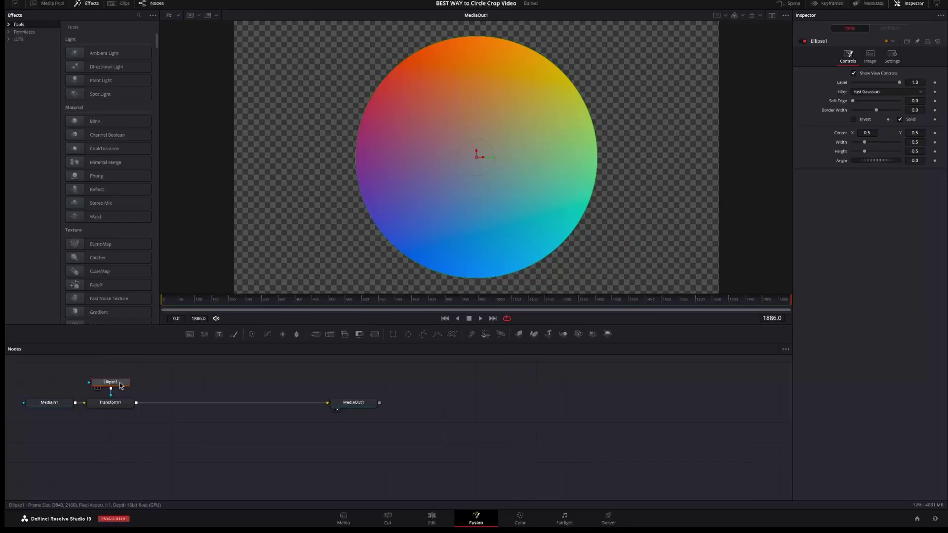
Step: Make the ellipse mask a hollow ring with border width 0.02 and soft edge 0.008
left_click(900, 120)
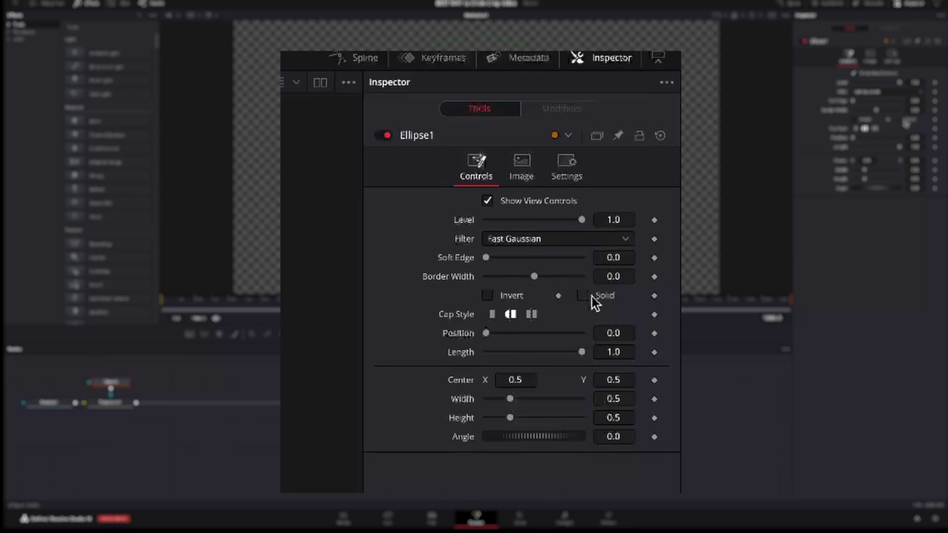
left_click_drag(615, 276, 627, 277)
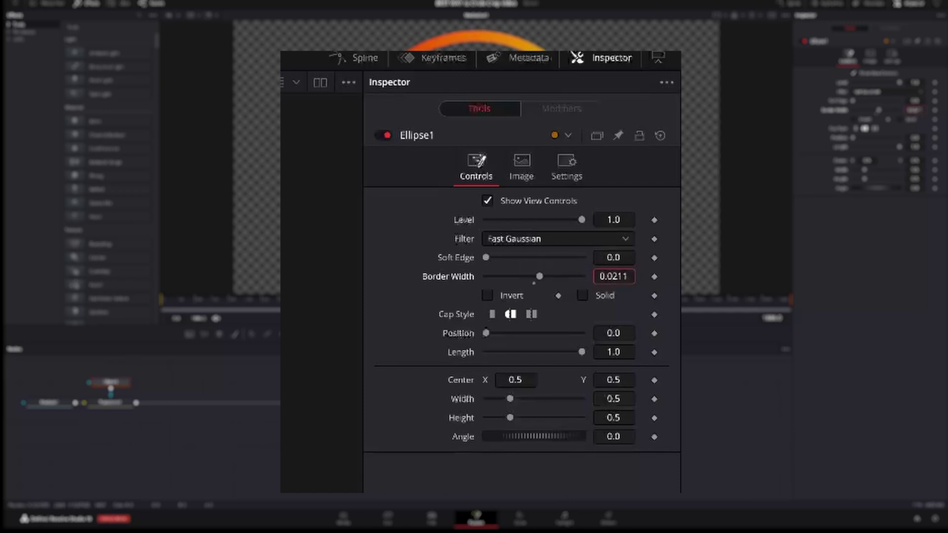
left_click_drag(627, 276, 614, 275)
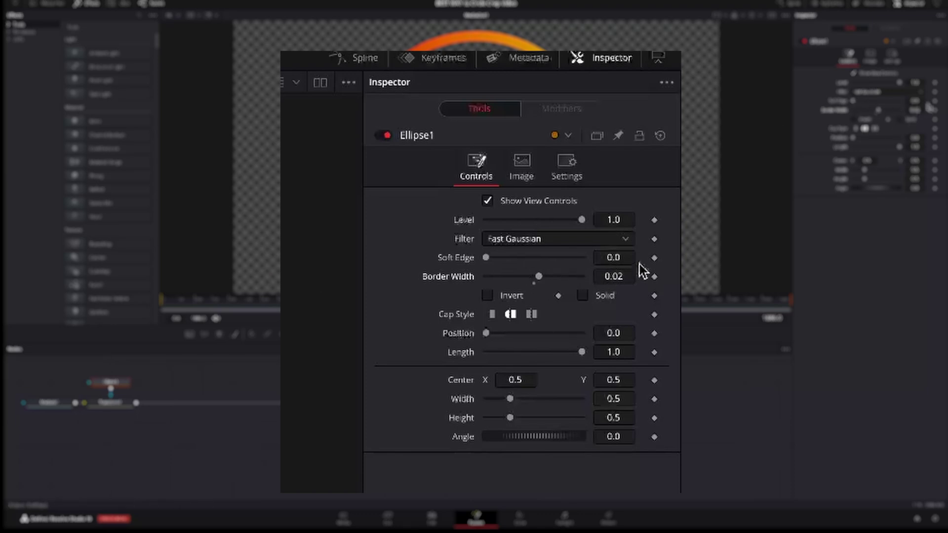
left_click_drag(625, 259, 626, 278)
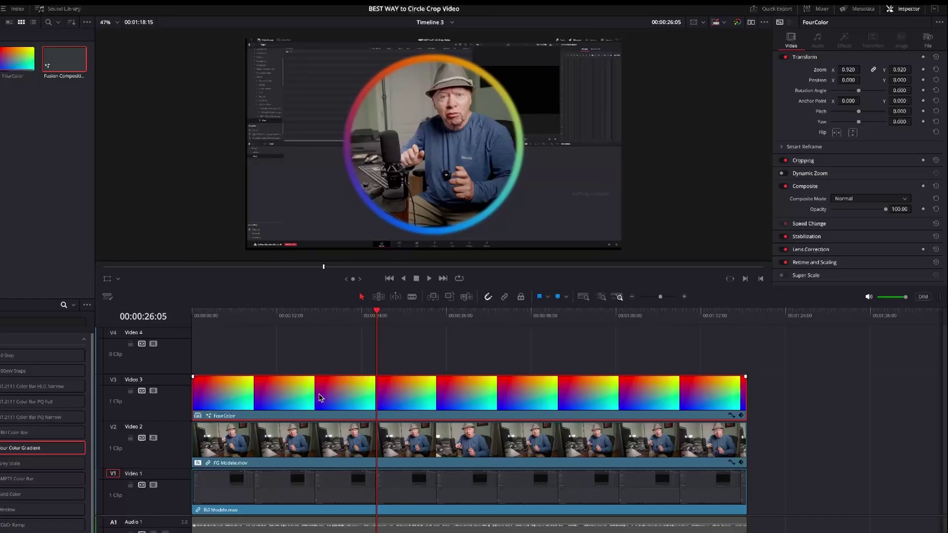
Step: Combine FourColor and FG Modele.mov into compound clip 'Circle with Border', scaled to Zoom 0.830
left_click(308, 442, "ctrl")
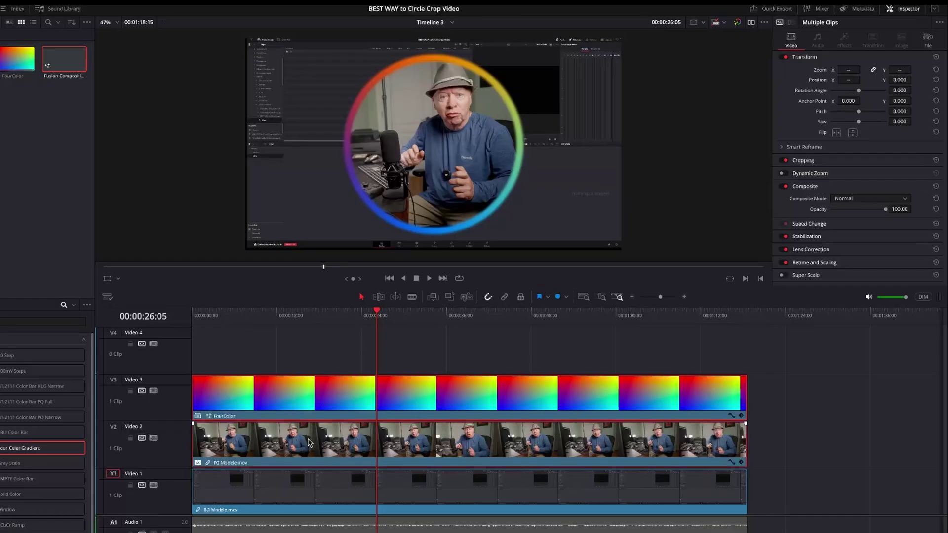
right_click(309, 443)
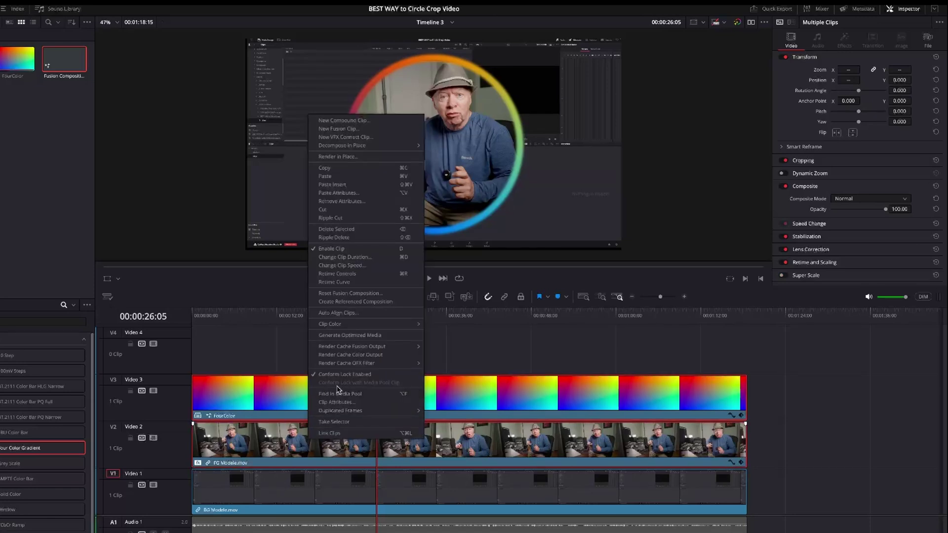
left_click(364, 121)
type("Circle with Border")
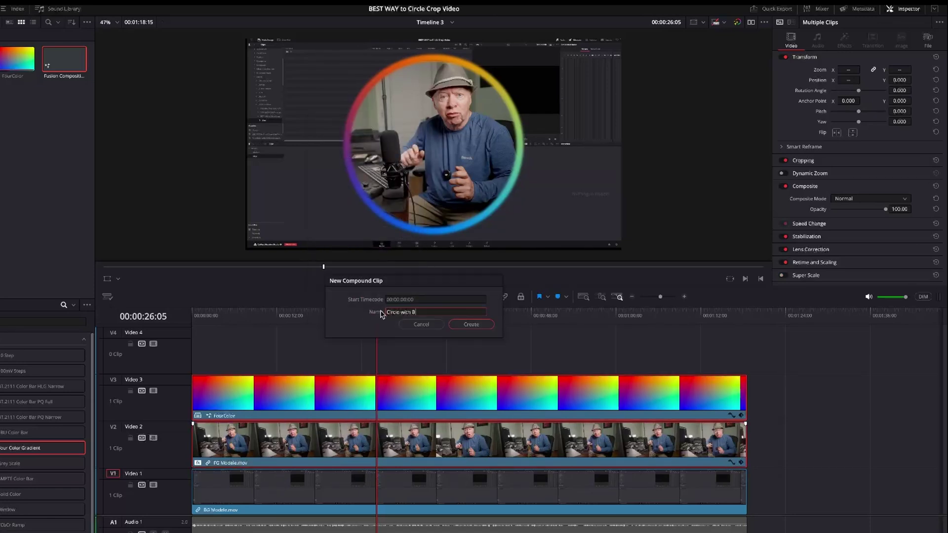
left_click(478, 326)
mouse_move(848, 69)
left_mouse_down()
mouse_move(824, 70)
mouse_move(849, 70)
mouse_move(837, 80)
mouse_move(849, 80)
left_mouse_up()
Step: With viewer transform controls, move the Circle with Border clip right and shrink it to Zoom 0.429
left_click(118, 278)
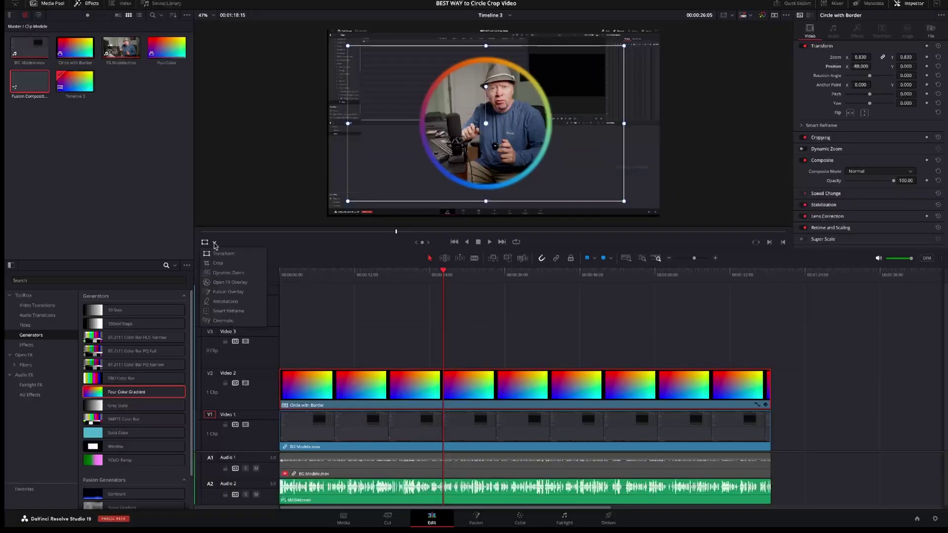
left_click(214, 255)
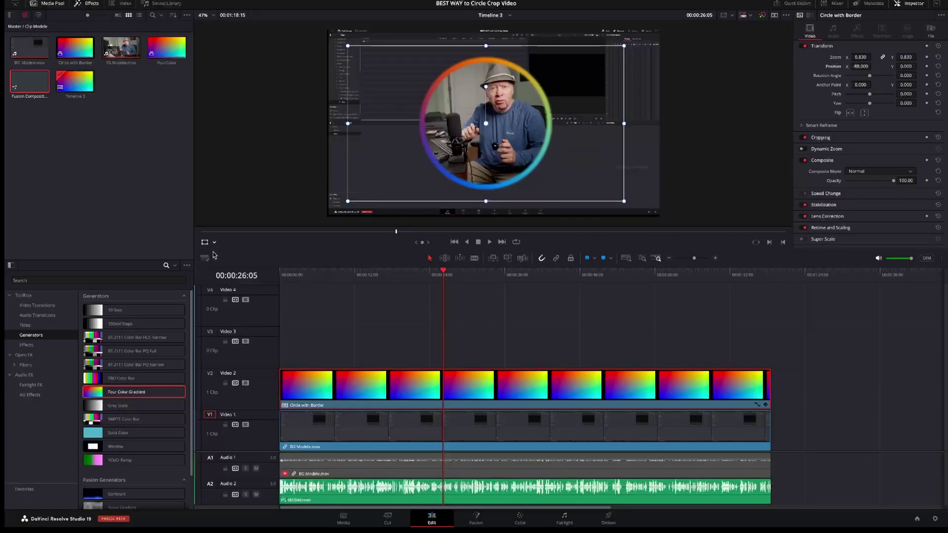
left_click_drag(402, 140, 479, 135)
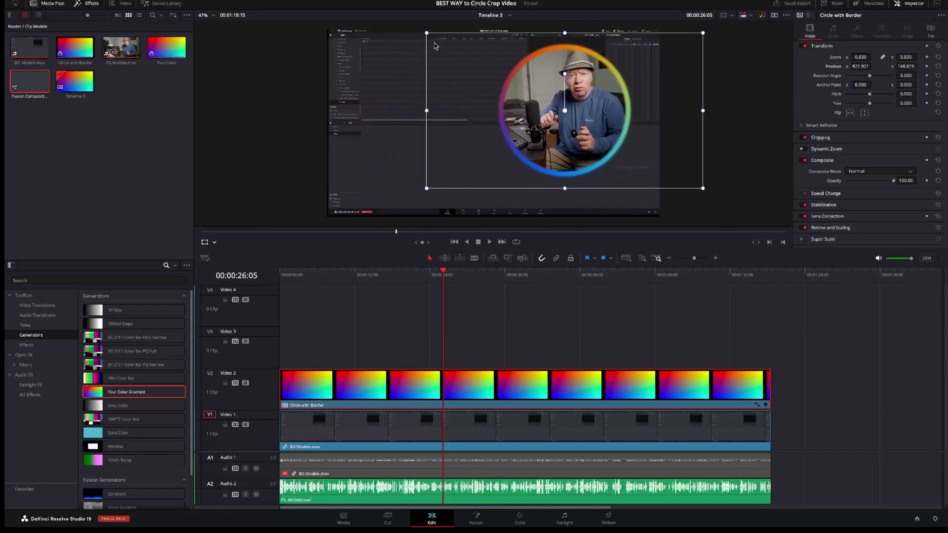
left_click_drag(427, 35, 482, 72)
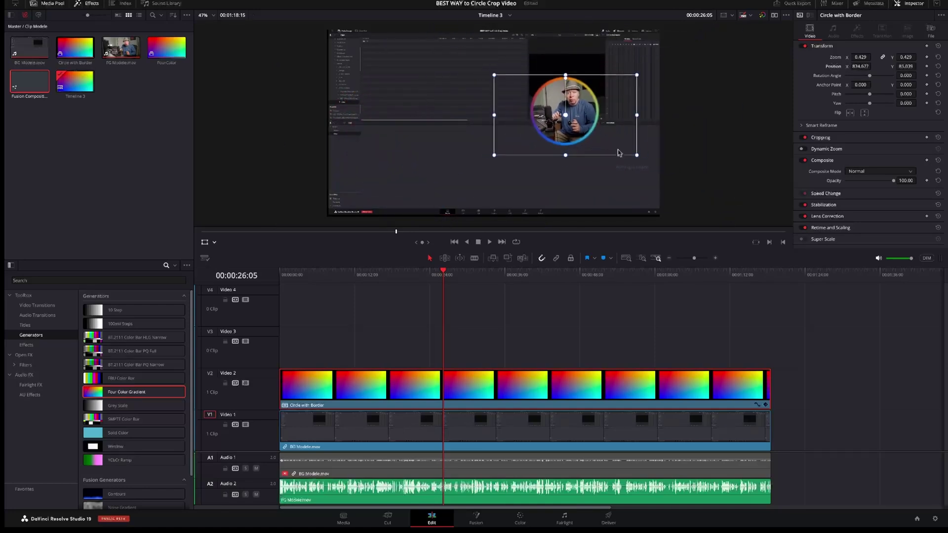